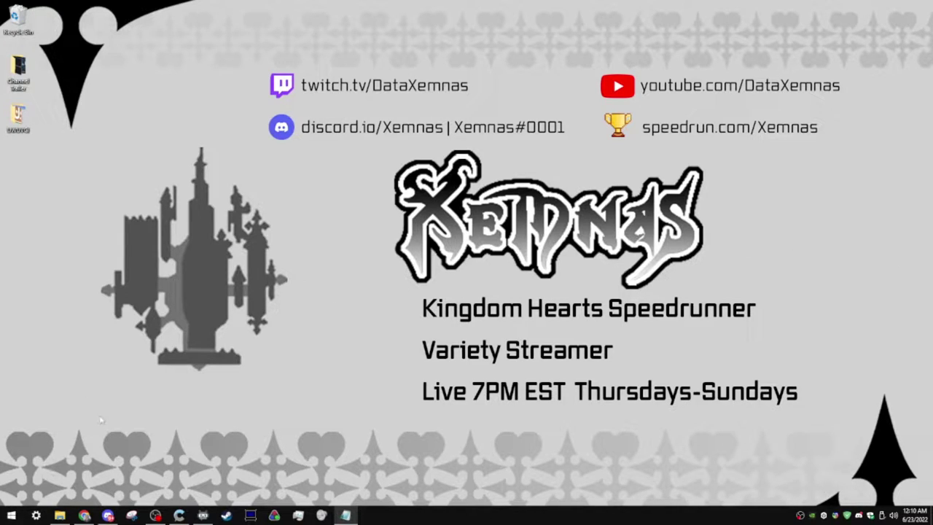
# - Launch UWUVCI AIO from the Start menu and go to its N64 VC Inject page
pyautogui.click(12, 515)
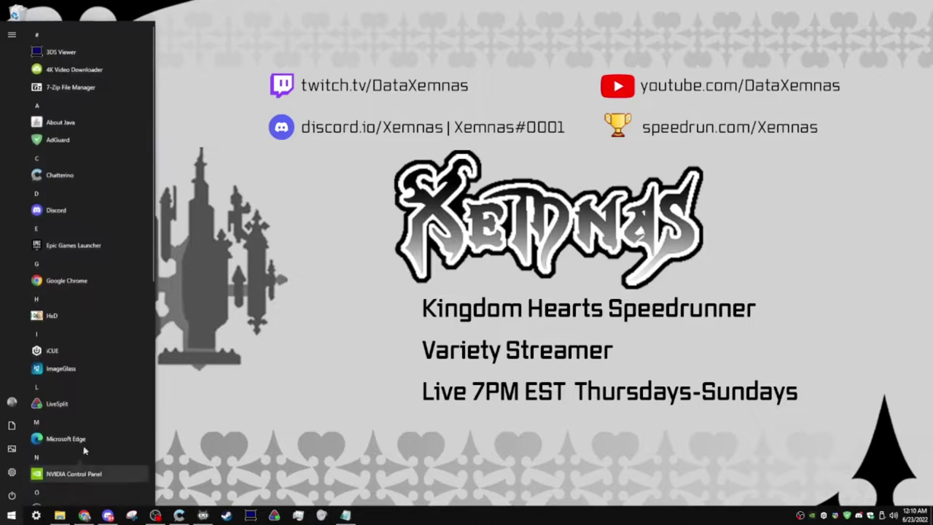
pyautogui.click(80, 397)
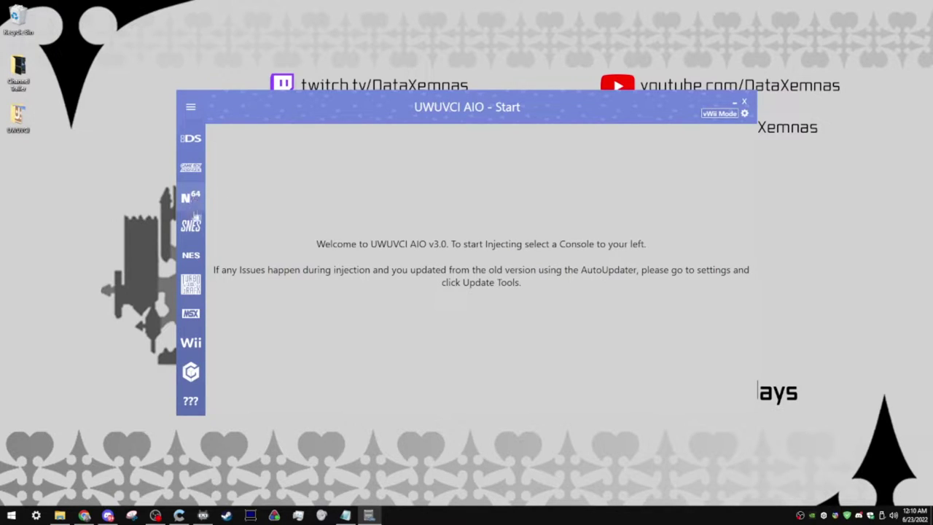
pyautogui.click(195, 198)
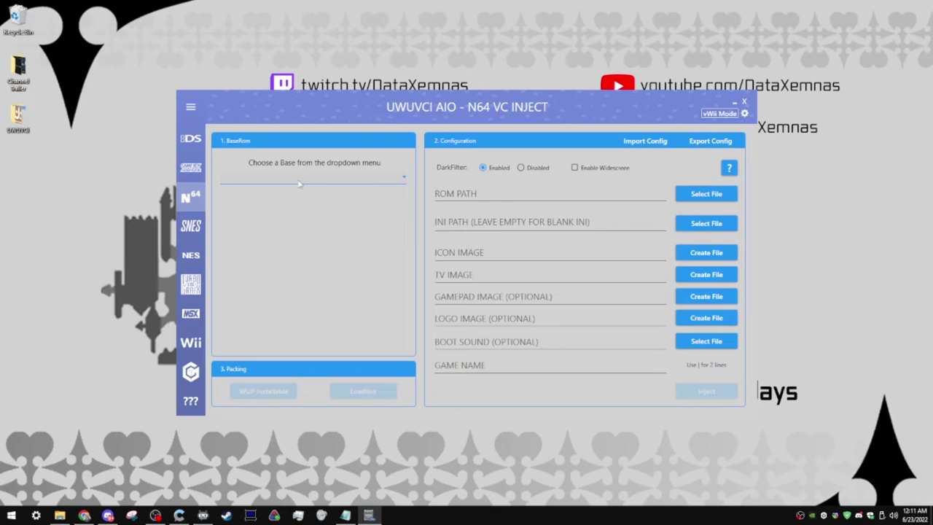
pyautogui.click(299, 184)
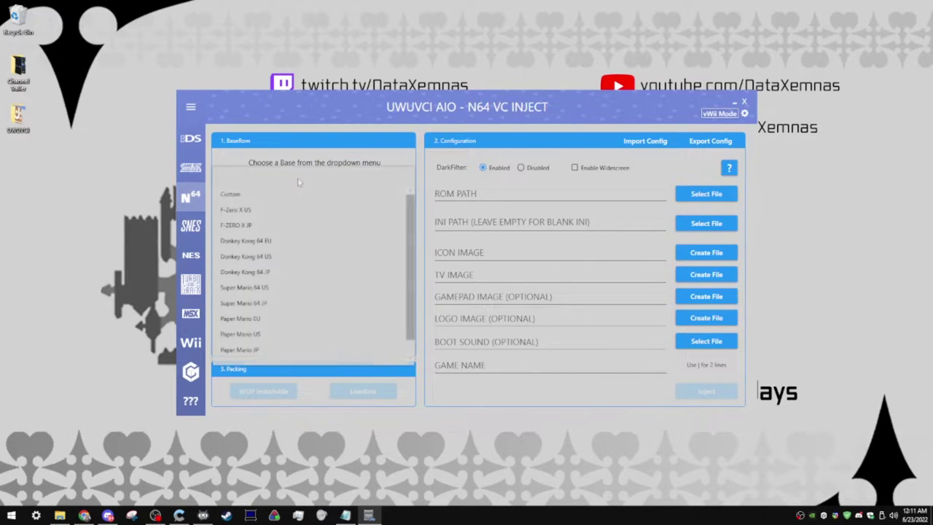
pyautogui.scroll(-3, 316, 192)
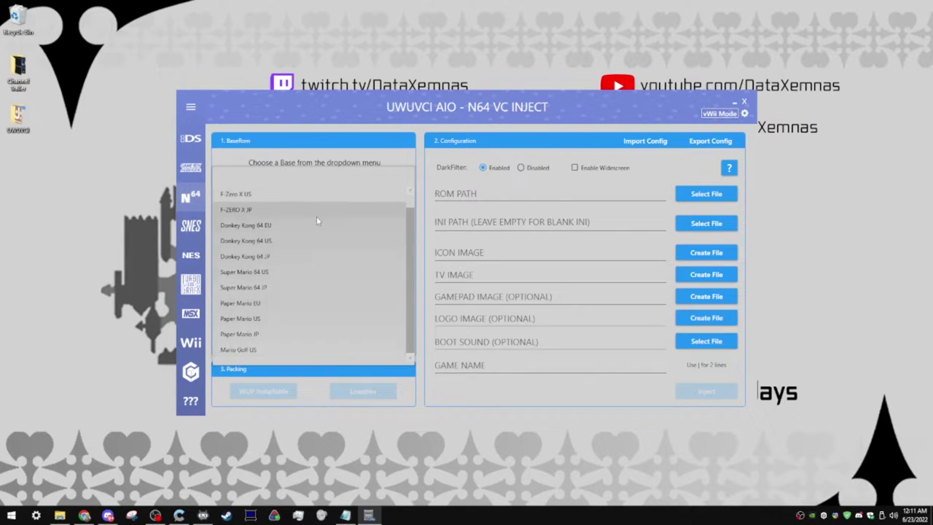
pyautogui.scroll(2, 316, 215)
pyautogui.click(335, 174)
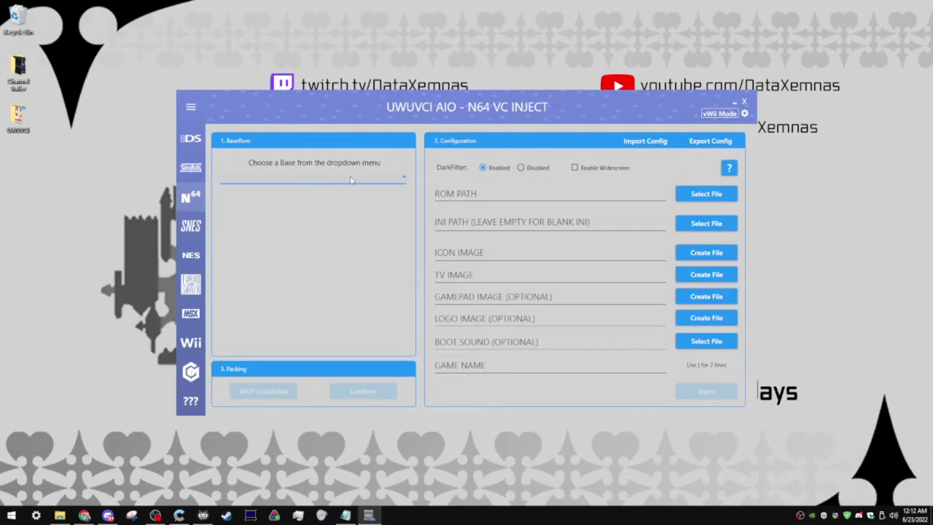
pyautogui.click(350, 178)
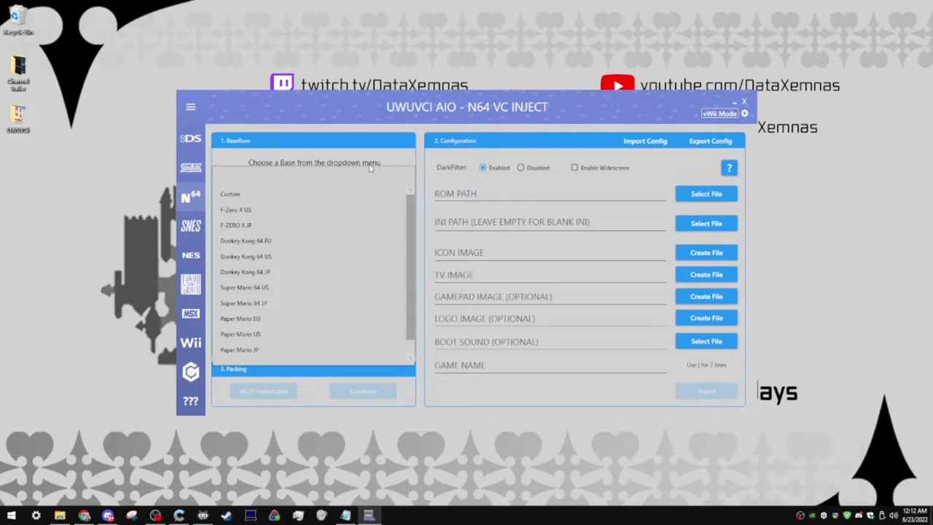
# - Choose Donkey Kong 64 US as the base and accept its title key confirmation
pyautogui.click(298, 257)
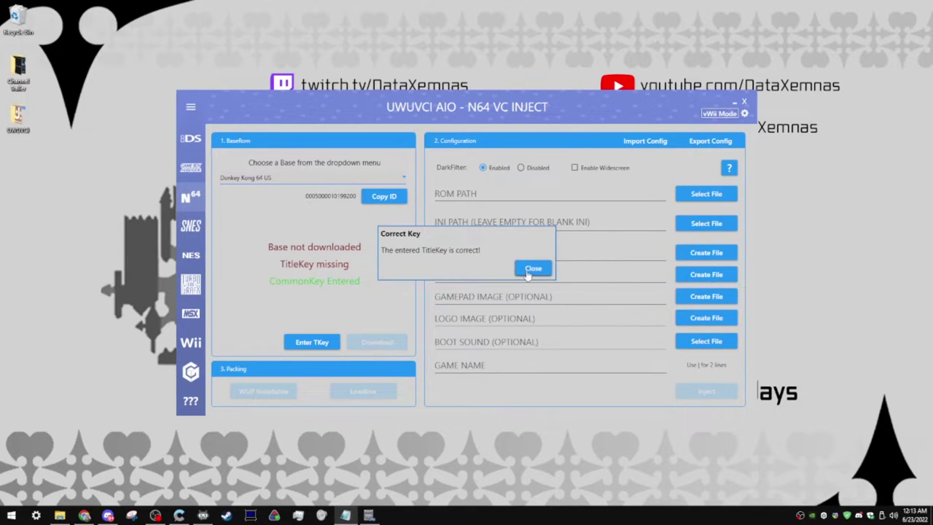
pyautogui.click(533, 268)
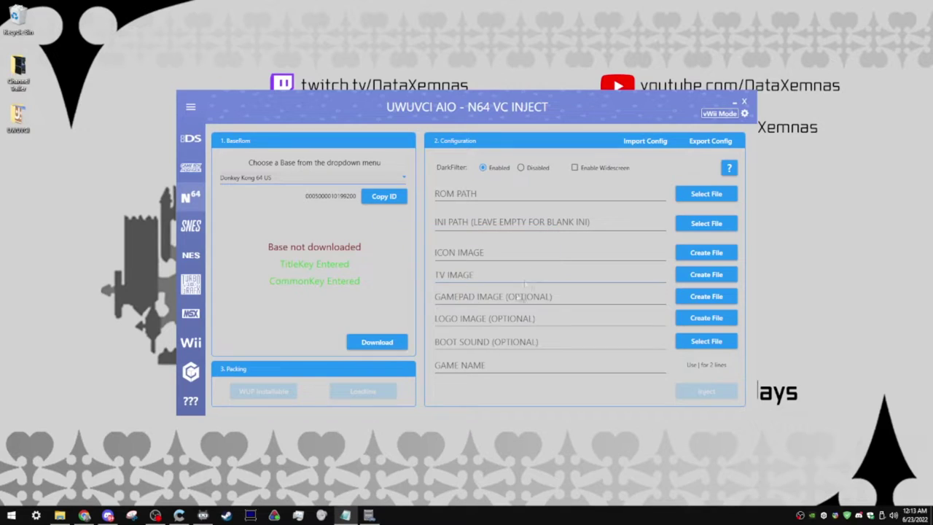
# - Download the Donkey Kong 64 US base files, leaving DarkFilter set to Enabled
pyautogui.click(377, 344)
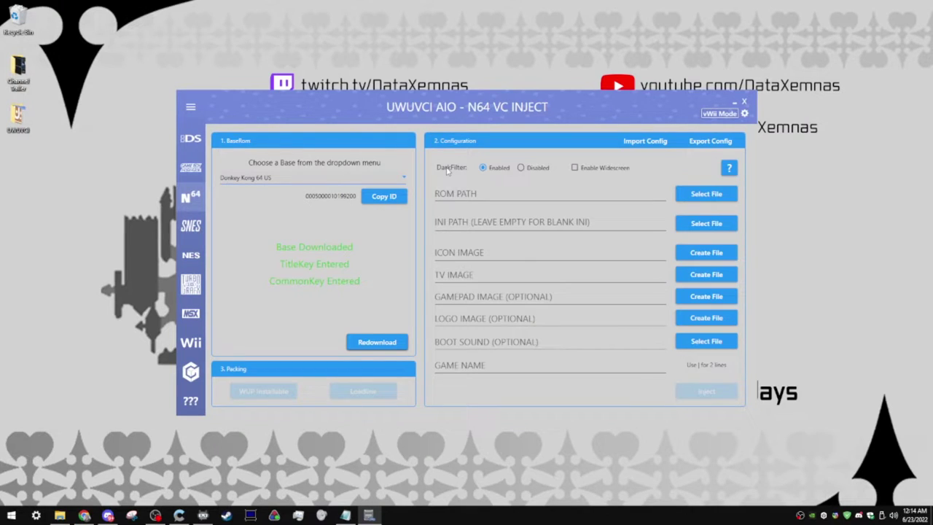
pyautogui.click(526, 167)
pyautogui.click(482, 167)
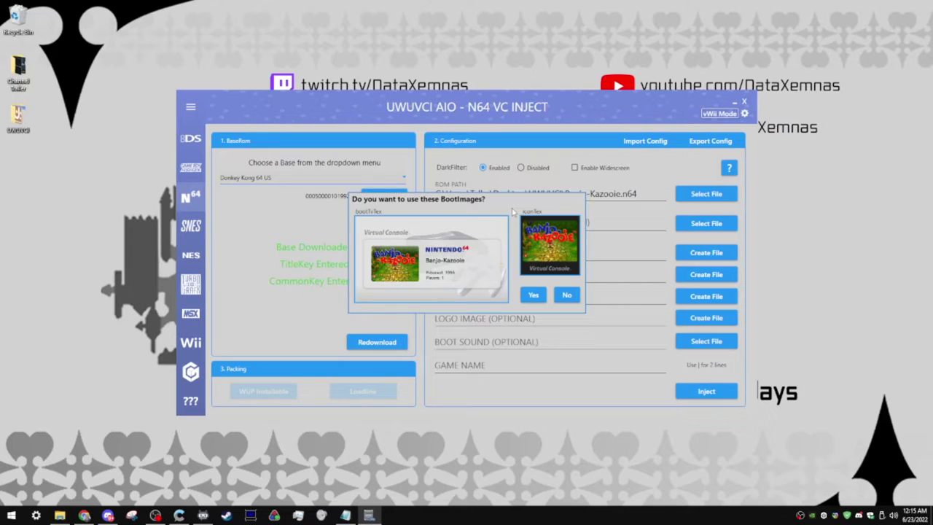
# - Accept the suggested Banjo-Kazooie boot images and additional INI file, keeping the region EU
pyautogui.click(535, 295)
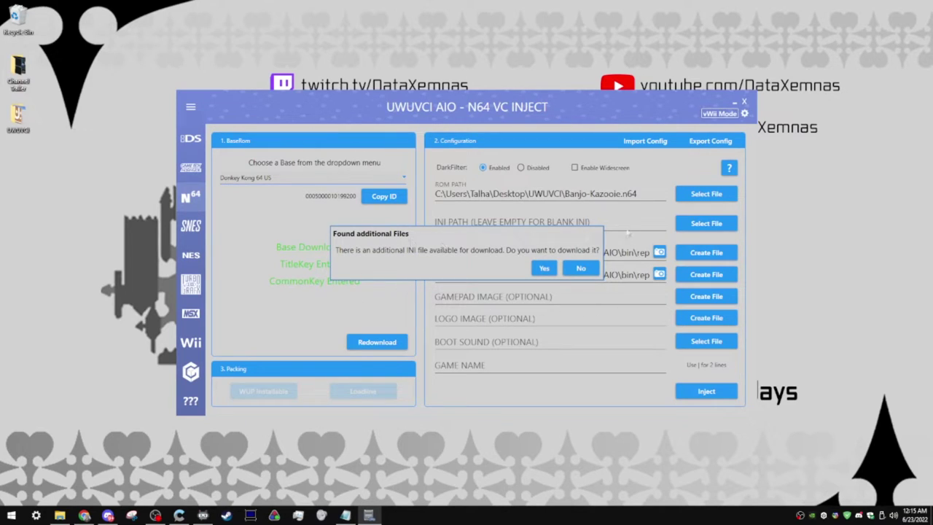
pyautogui.click(543, 268)
pyautogui.click(524, 218)
pyautogui.click(523, 218)
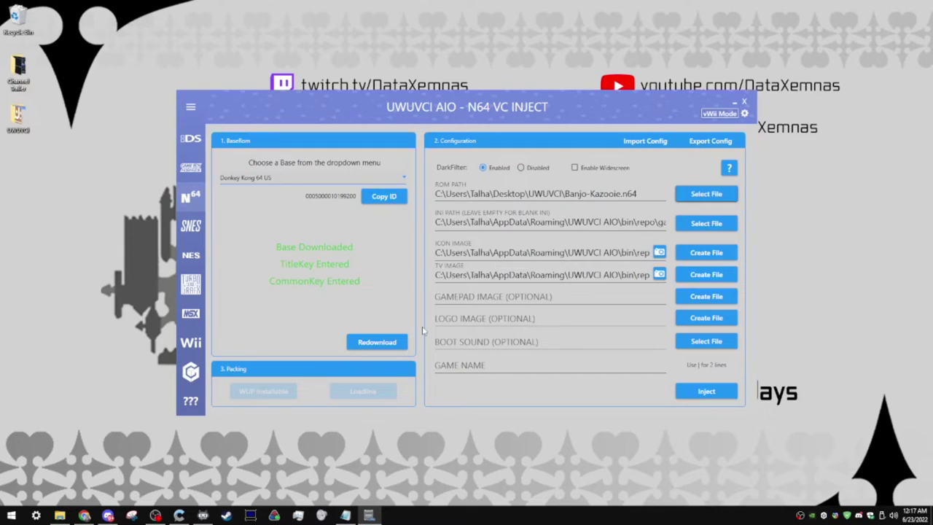
# - Enter 'Banjo-Kazooie' in the Game Name field
pyautogui.click(562, 369)
pyautogui.write('Ban')
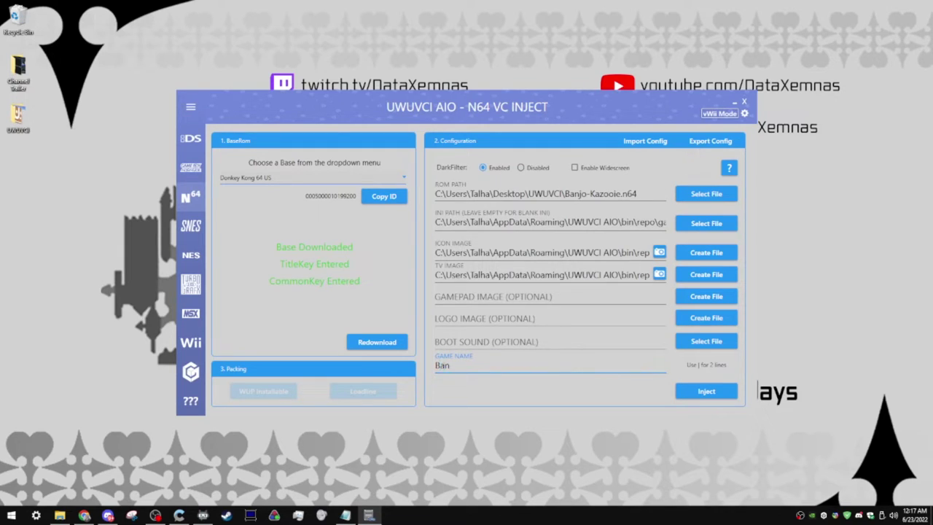
pyautogui.write('jo-Kazooie')
# - Inject Banjo-Kazooie into the base, pack it as an installable title, and open its output folder
pyautogui.click(707, 392)
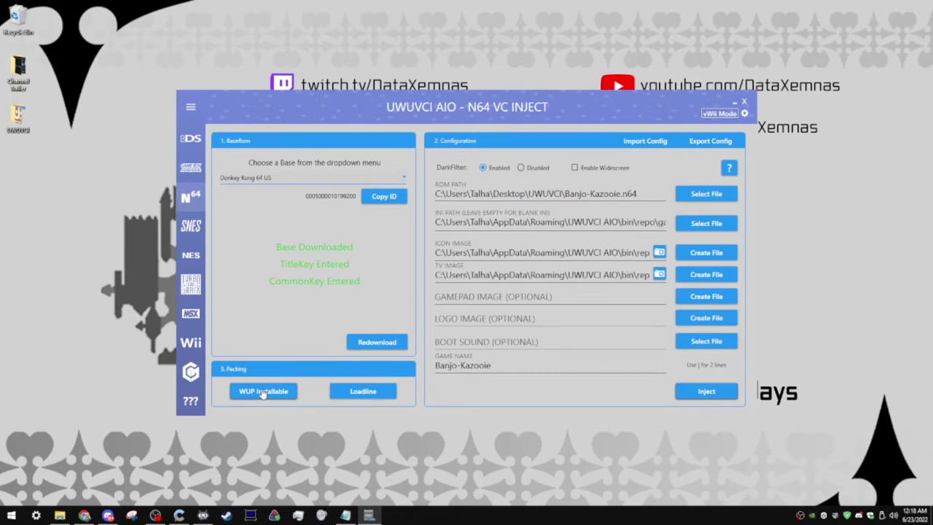
pyautogui.click(266, 394)
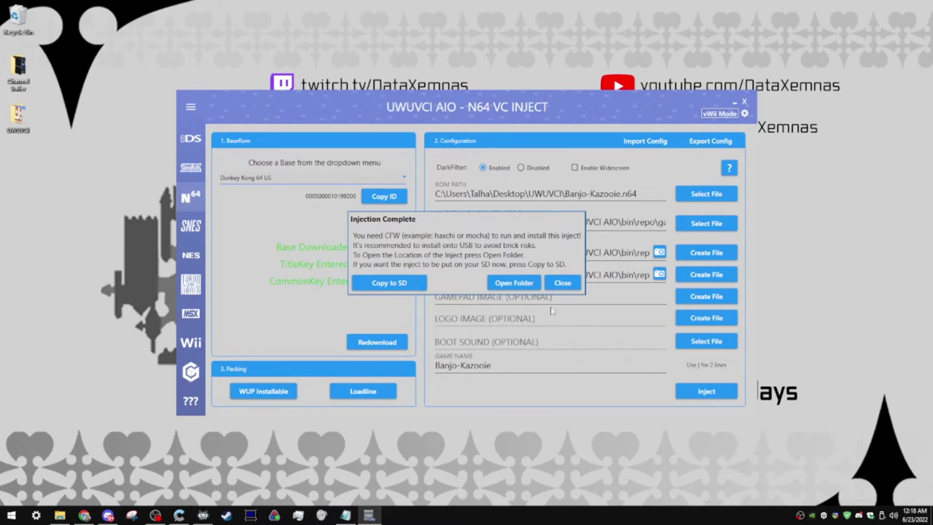
pyautogui.click(515, 284)
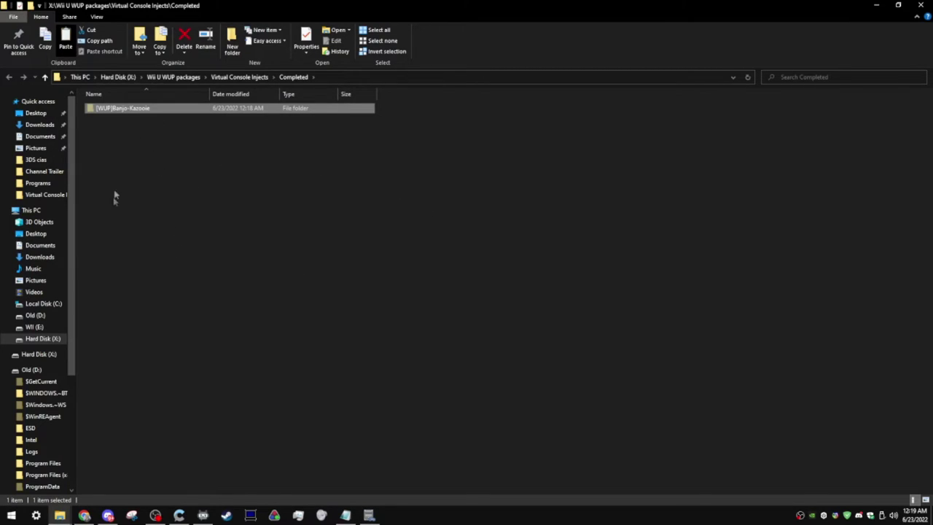
# - Switch to File Explorer at the E:\install folder on the WII (E:) drive
pyautogui.hotkey('alt', 'Tab')
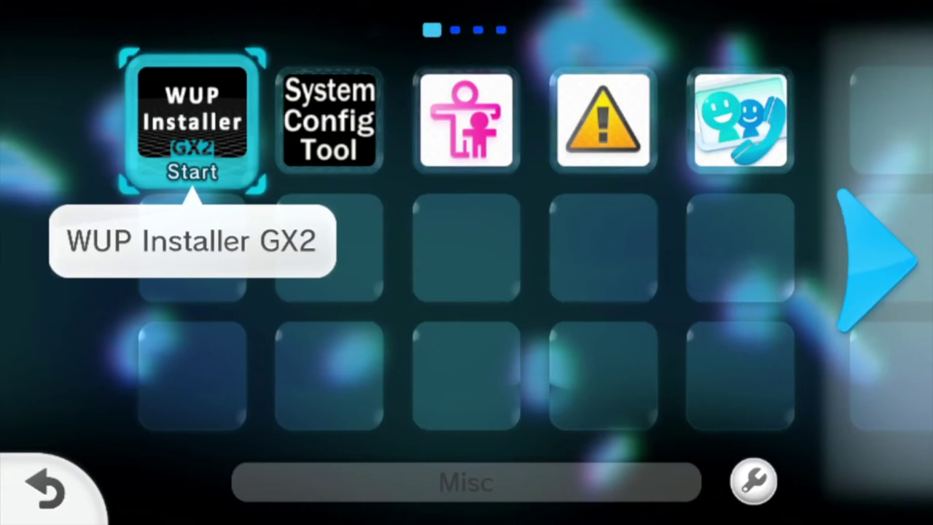
# - In WUP Installer GX2, mark [WUP]Banjo-Kazooie, confirm installing 1 application, and install it to USB
pyautogui.press('Return')
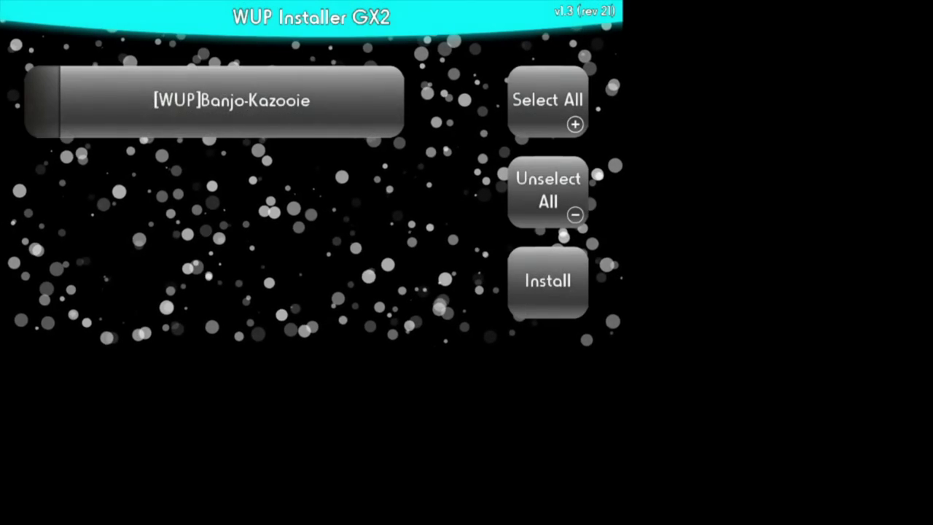
pyautogui.press('Return')
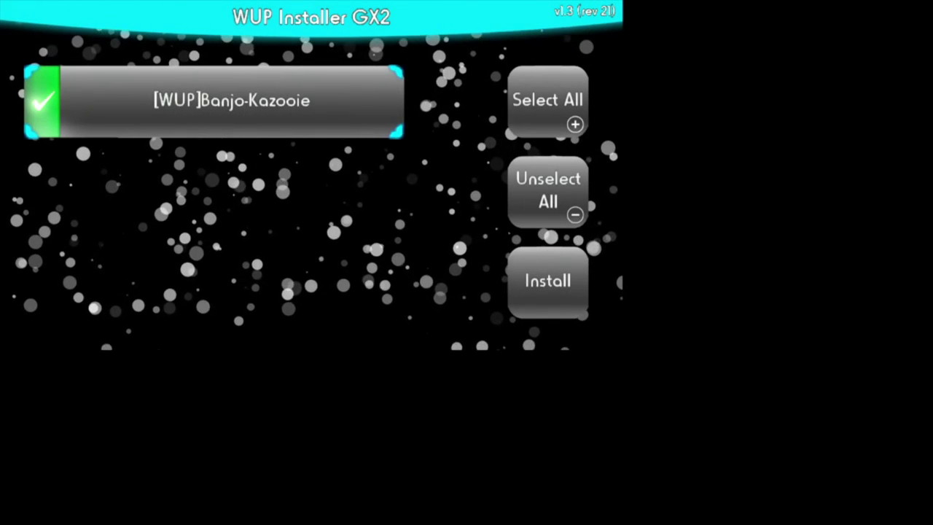
pyautogui.press('Return')
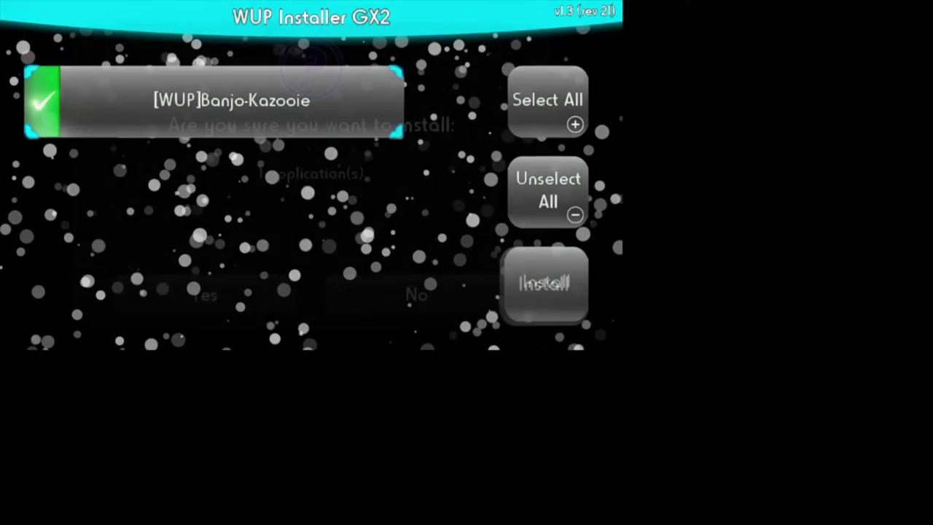
pyautogui.press('Left')
pyautogui.press('Return')
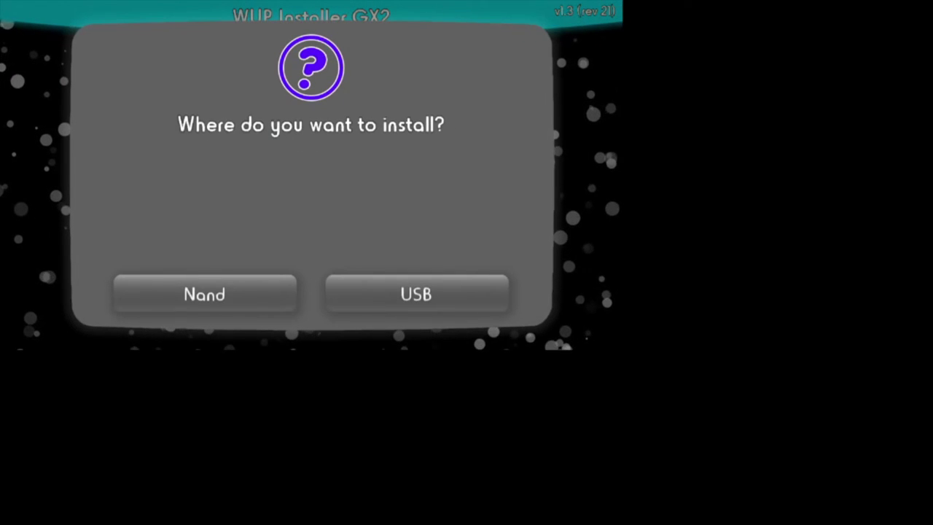
pyautogui.press('Right')
pyautogui.press('Return')
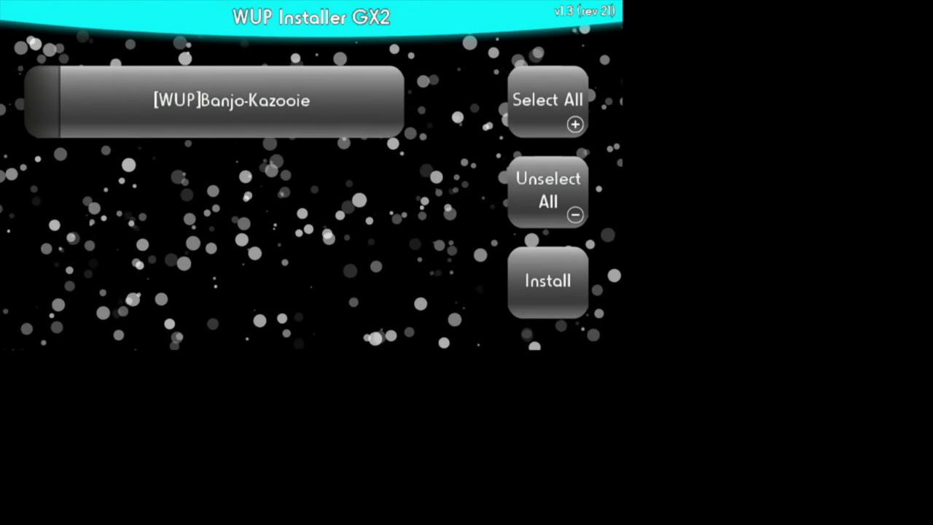
# - Close the installer from HOME, start the Banjo-Kazooie tile, and bring up its Virtual Console Menu
pyautogui.press('Home')
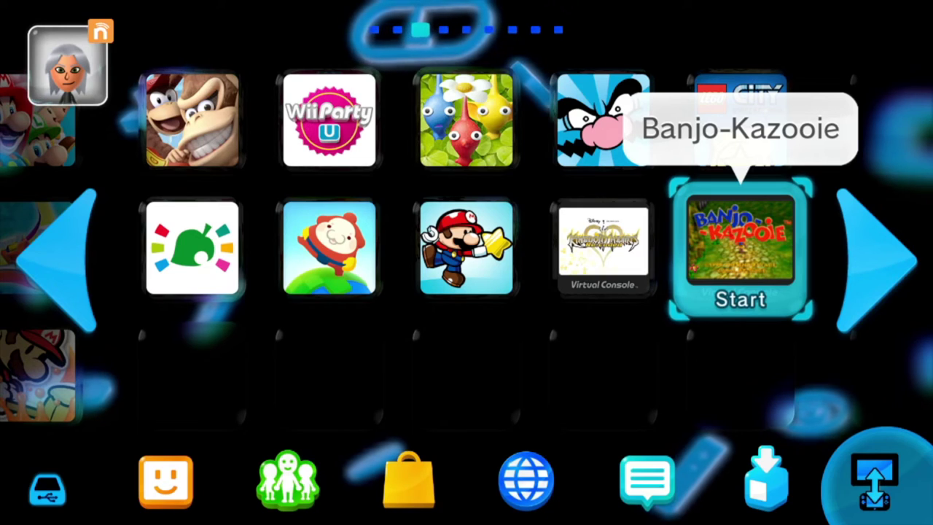
pyautogui.press('Return')
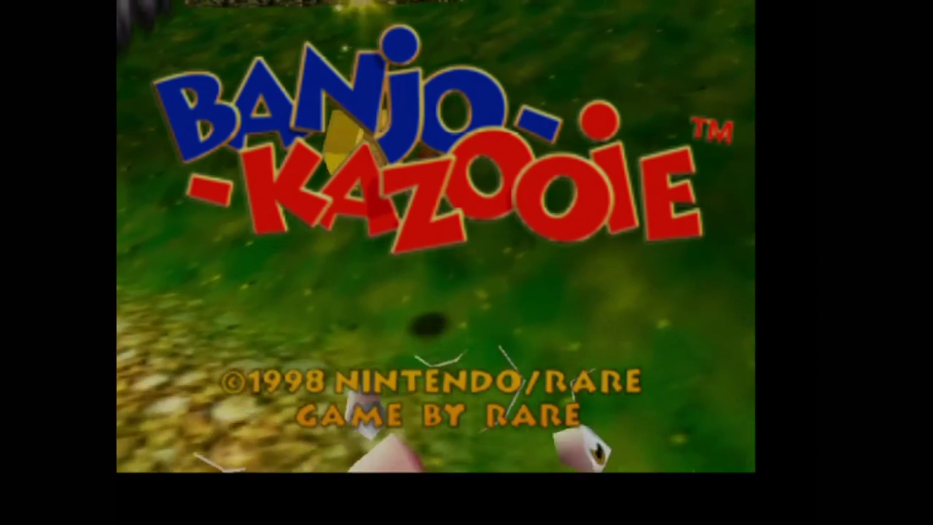
pyautogui.press('Escape')
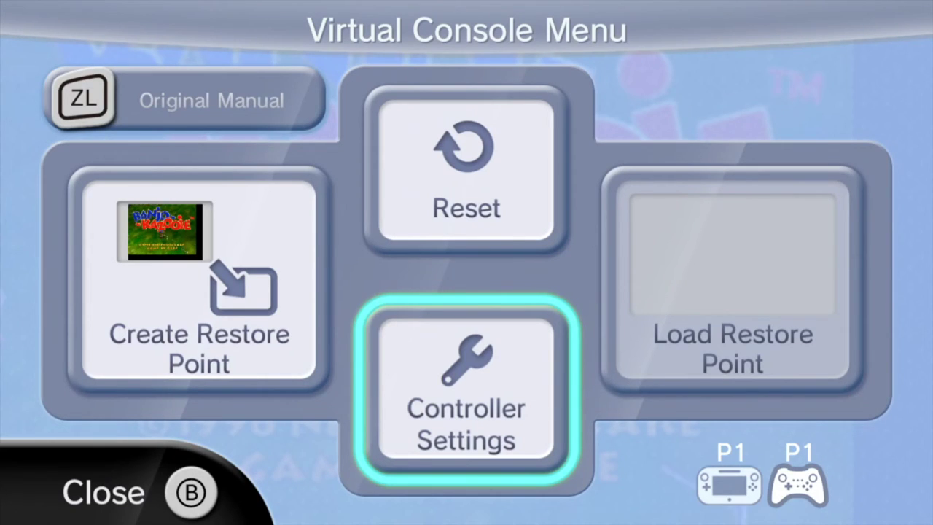
pyautogui.press('Return')
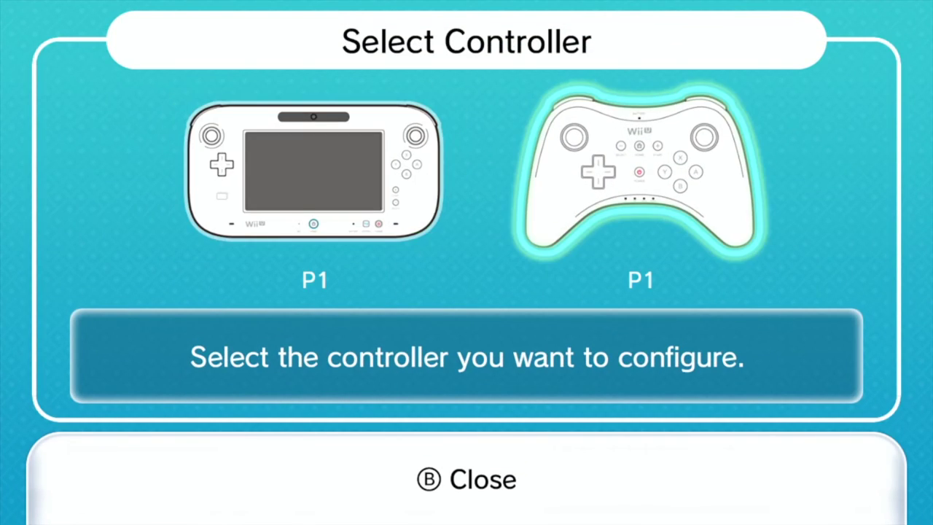
pyautogui.press('Return')
pyautogui.press('Down')
pyautogui.press('Down')
pyautogui.press('Down')
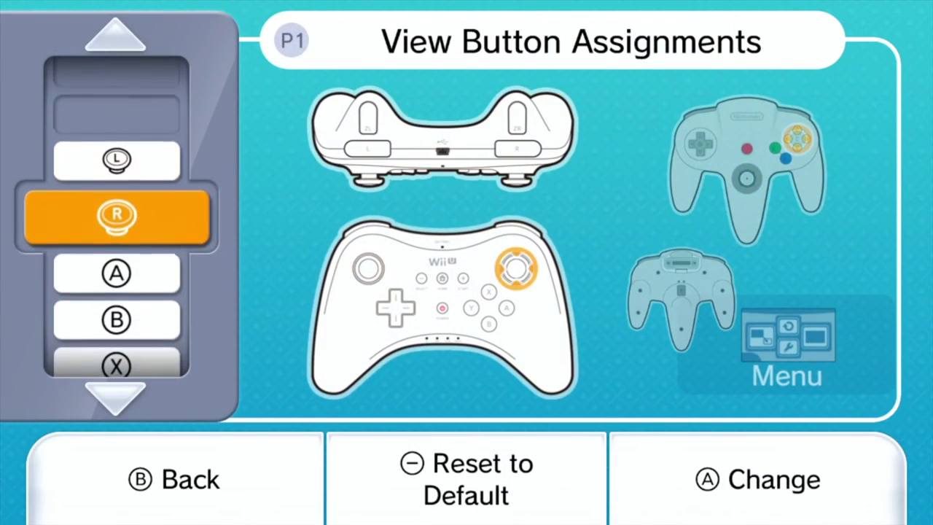
pyautogui.press('Escape')
pyautogui.press('Escape')
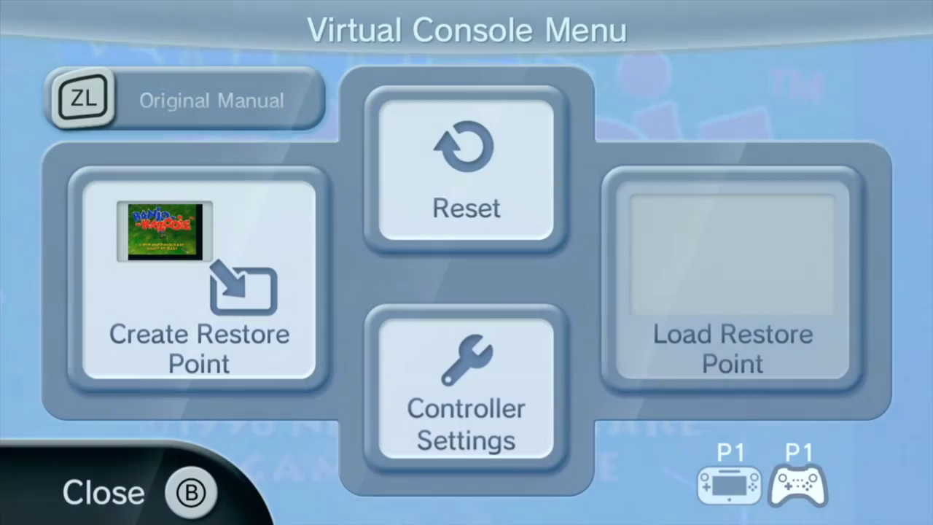
pyautogui.press('Escape')
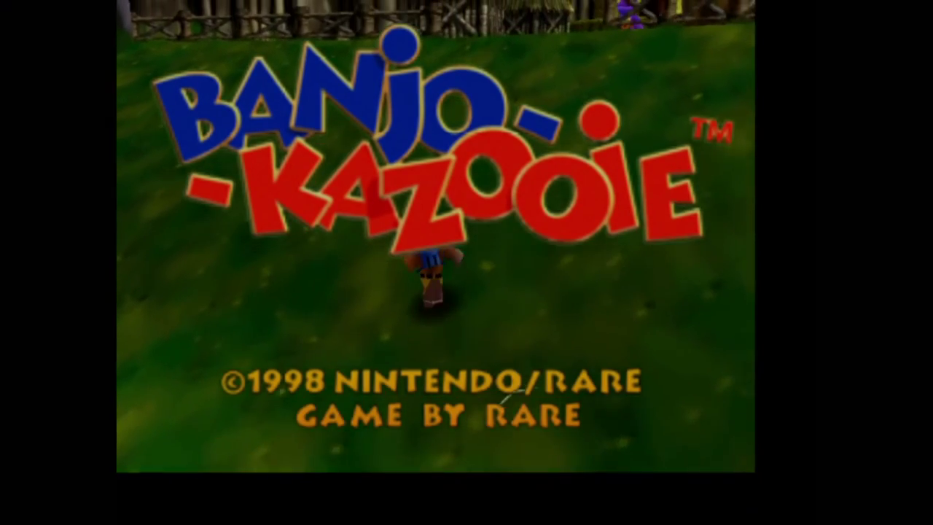